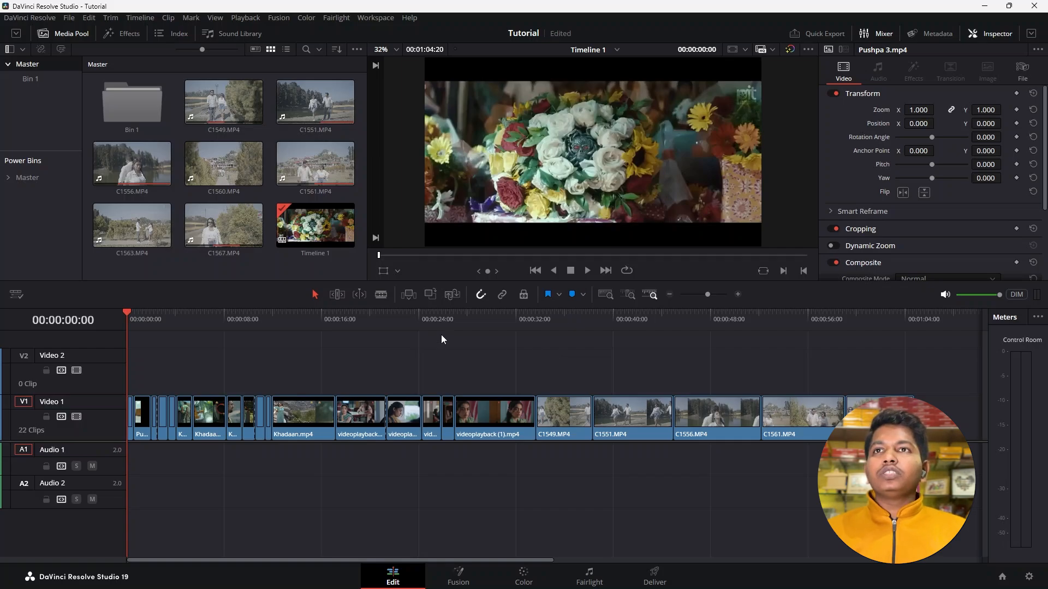
Scrub through the reference clips on the timeline up to C1549.MP4, and return to the beginning.
drag(129, 319, 273, 322)
click(127, 322)
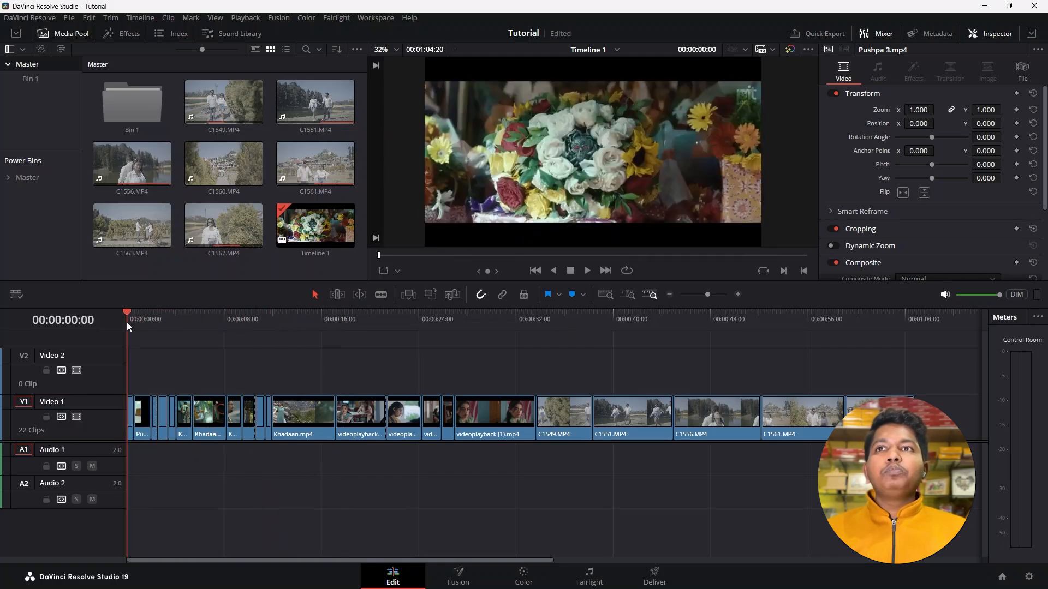
drag(127, 322, 537, 322)
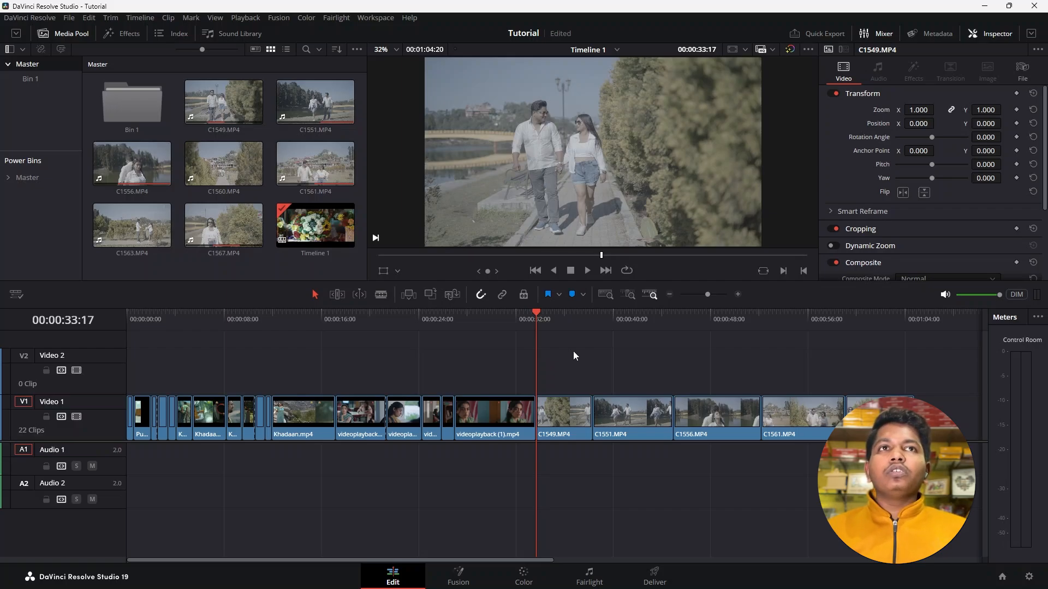
drag(384, 318, 536, 349)
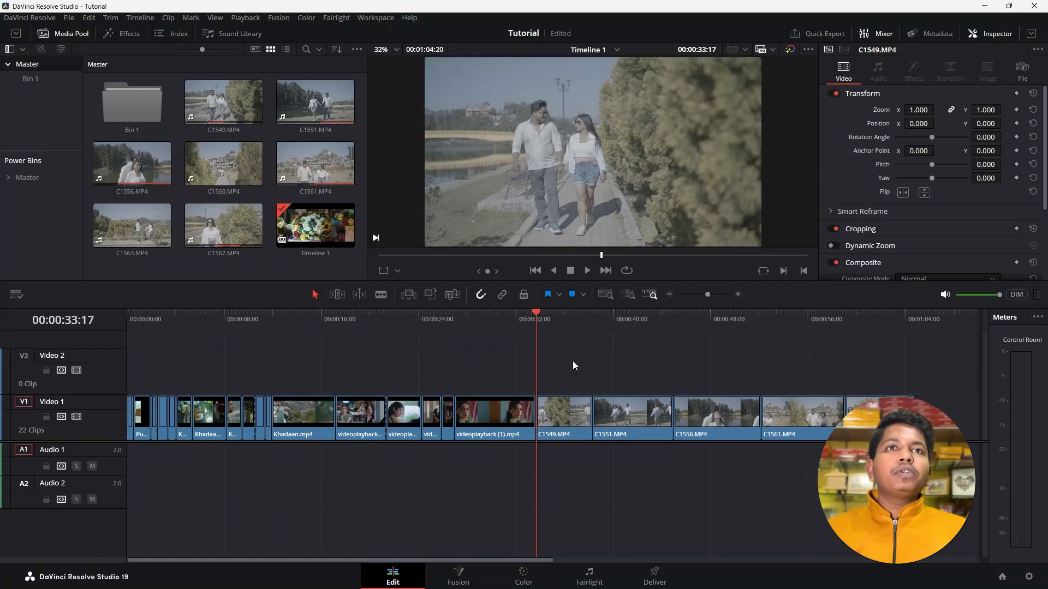
key(Home)
Park the playhead on clip C1549.MP4 and switch to the Color page.
click(542, 322)
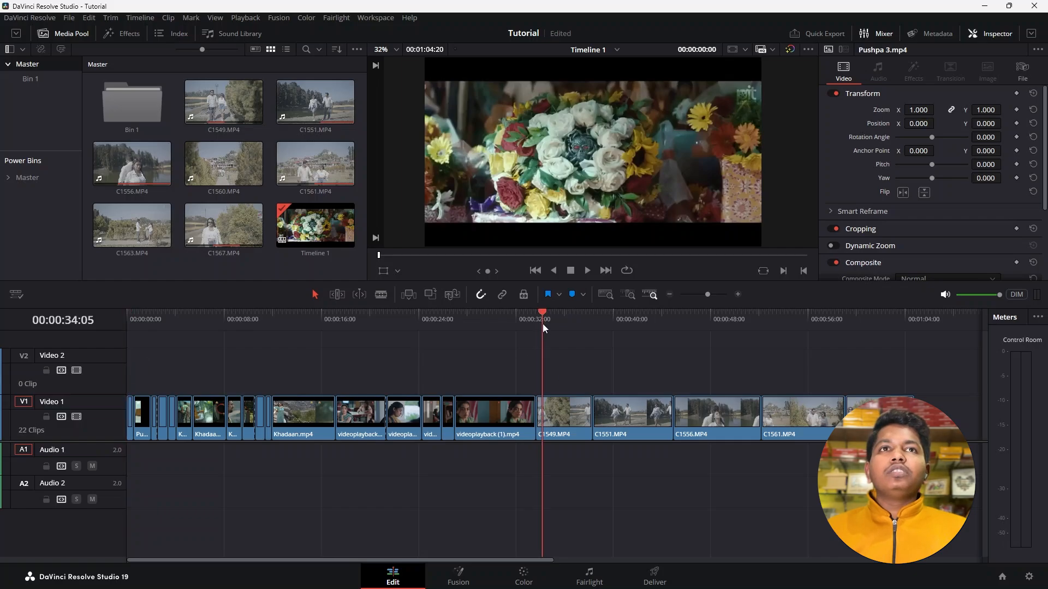
click(523, 574)
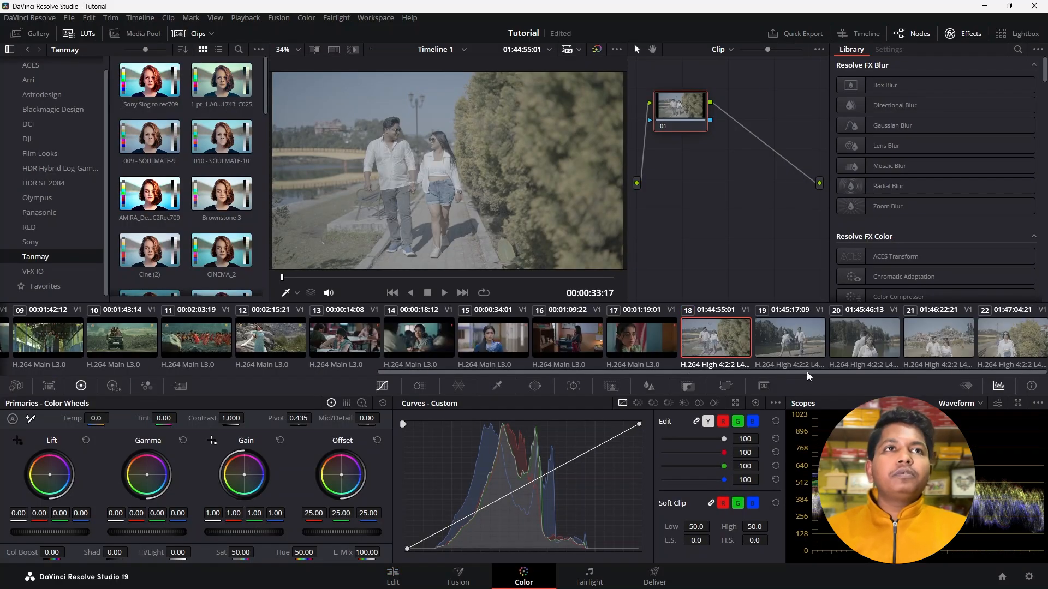
Shot match clip 18 to reference clip 08.
drag(790, 376, 756, 378)
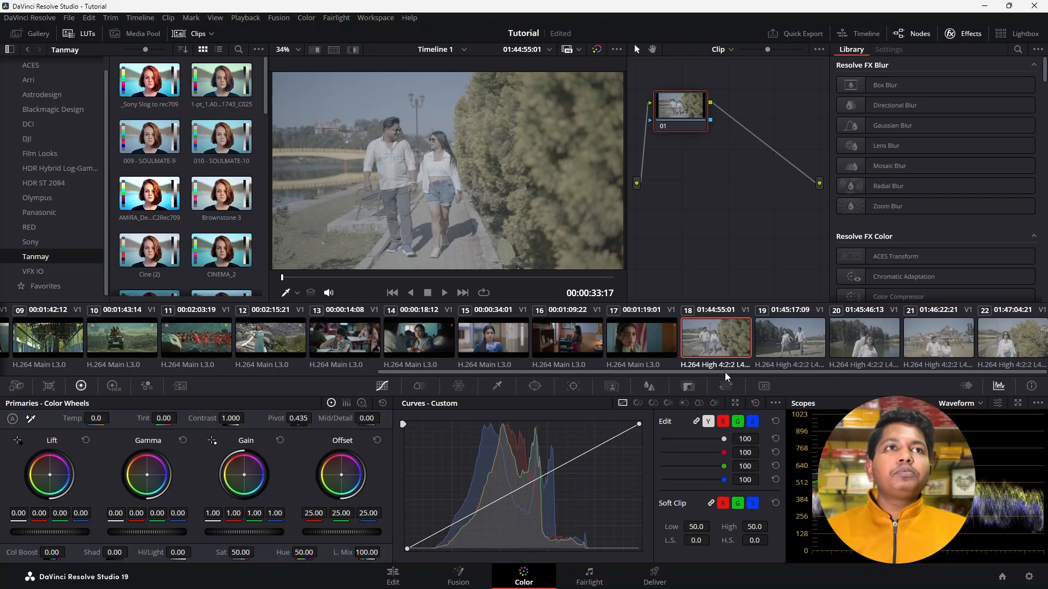
drag(726, 374, 494, 385)
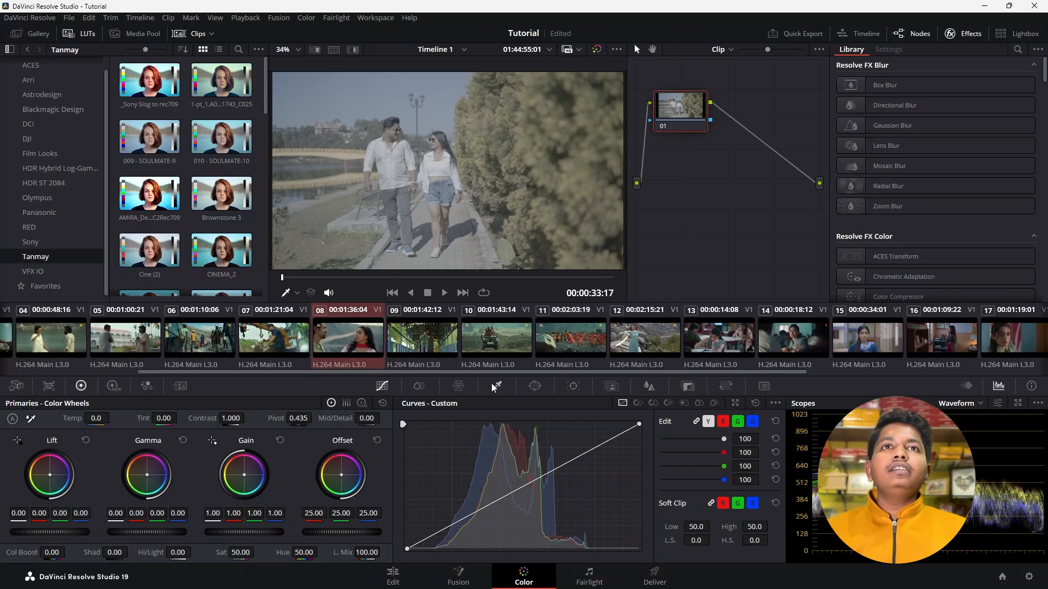
drag(501, 373, 591, 376)
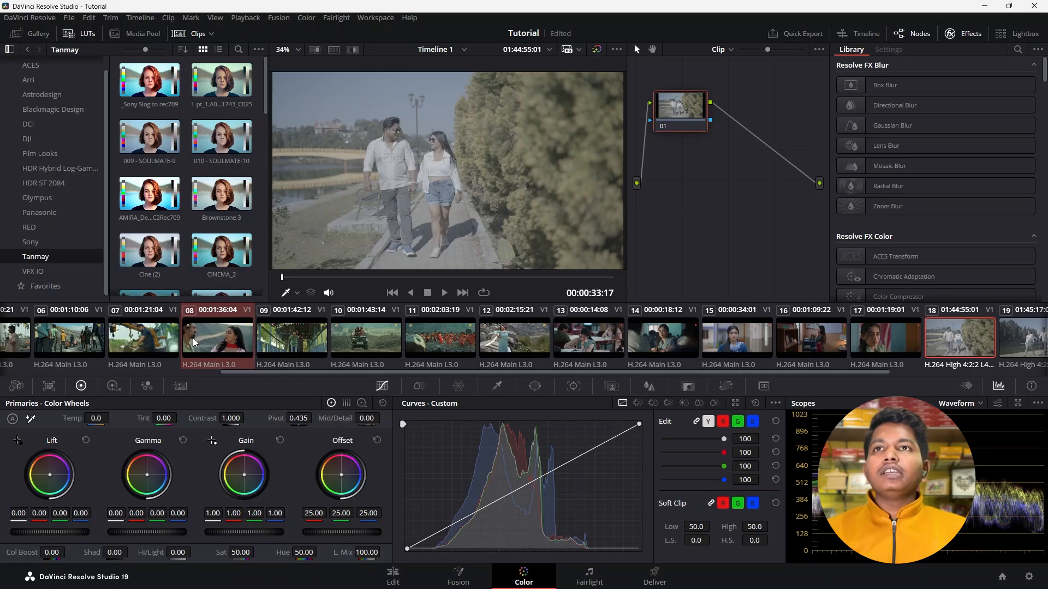
right_click(208, 339)
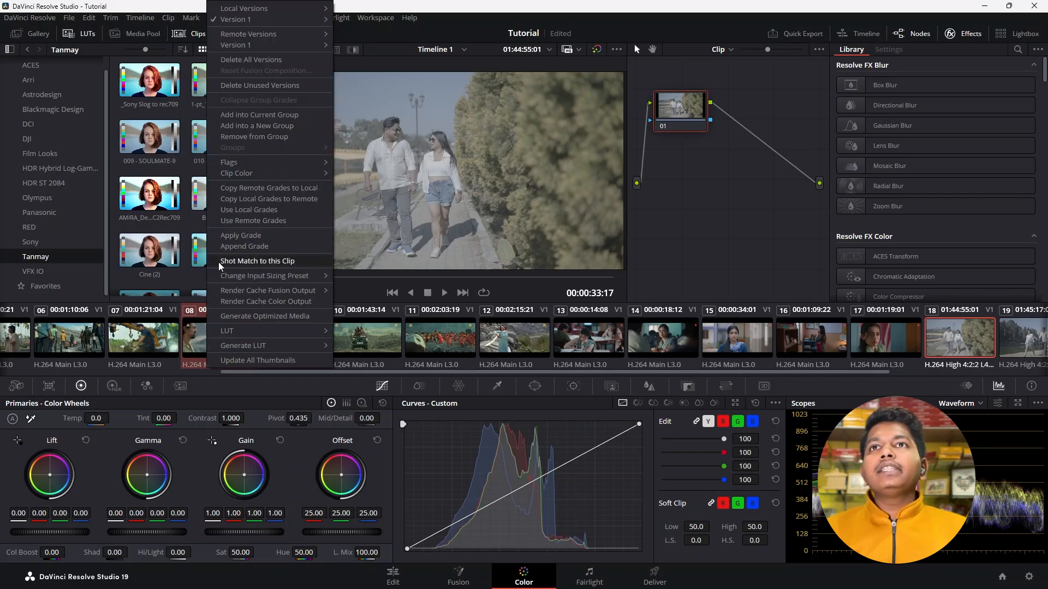
click(263, 263)
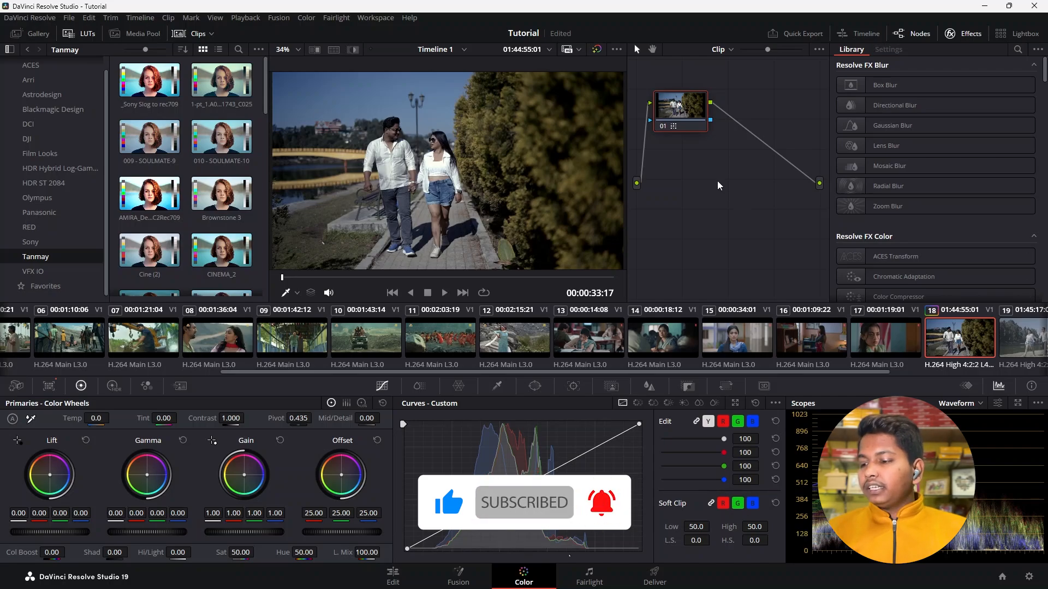
Toggle the grading node off and on to compare the shot-matched clip 18 with its original footage.
key(ctrl+d)
key(ctrl+d)
key(ctrl+d)
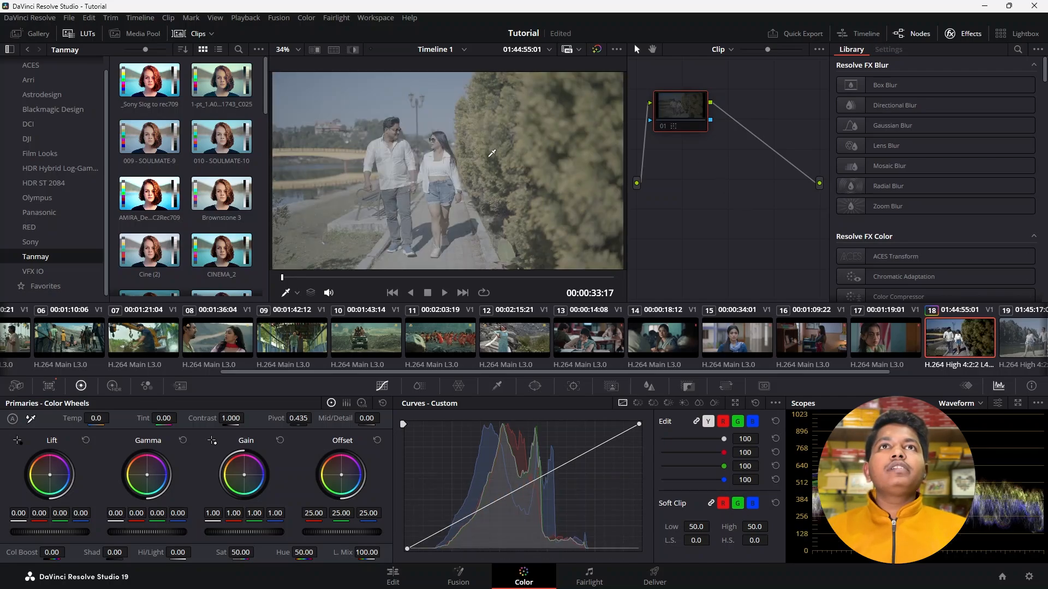
key(ctrl+d)
key(ctrl+d)
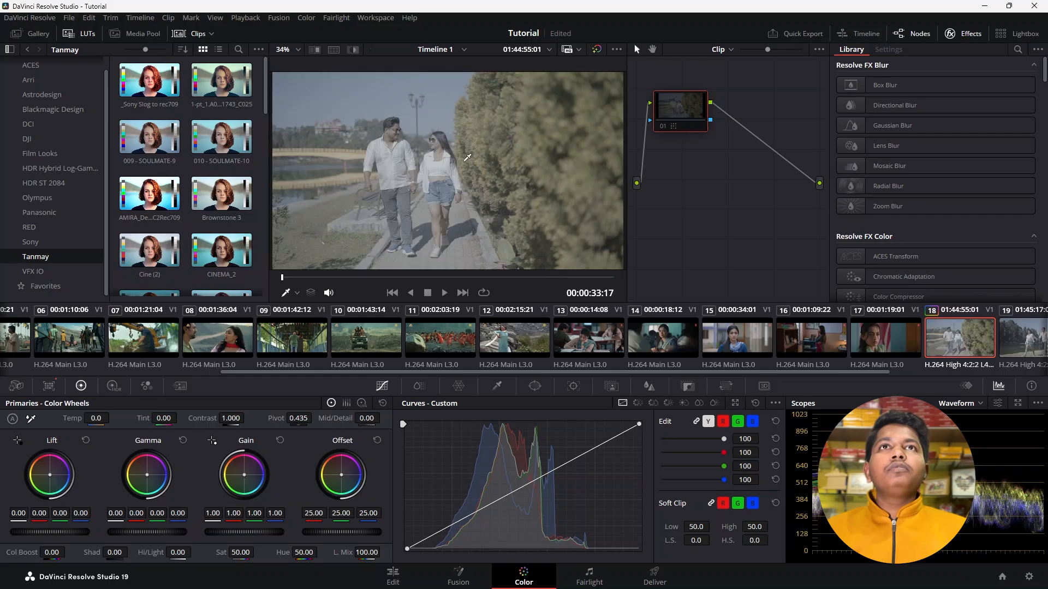
key(ctrl+d)
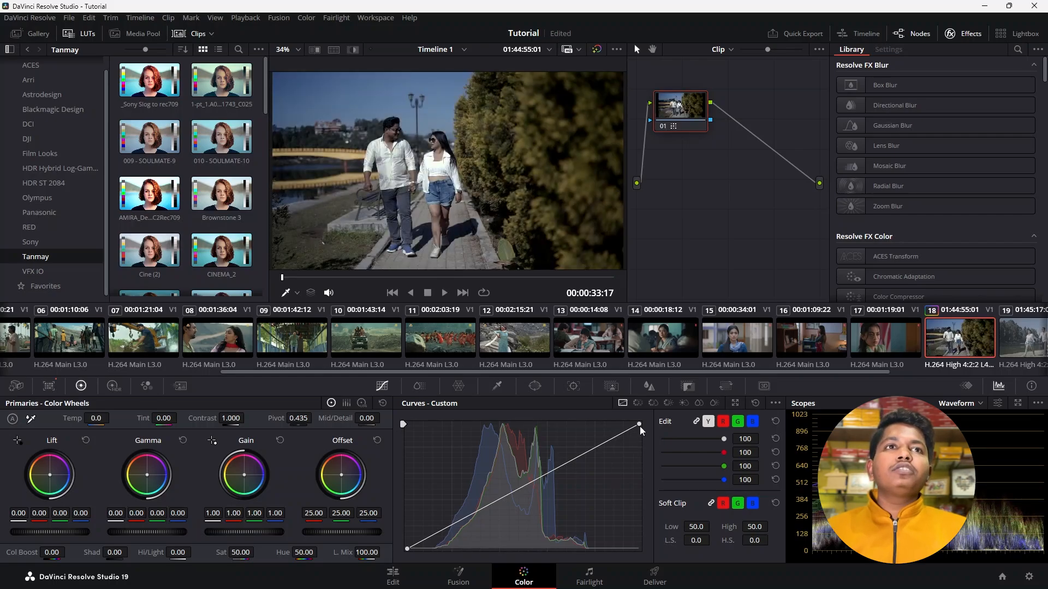
Brighten clip 18 by pulling its custom curve's white point inward, and add midtone and highlight control points on the curve.
drag(639, 426, 607, 424)
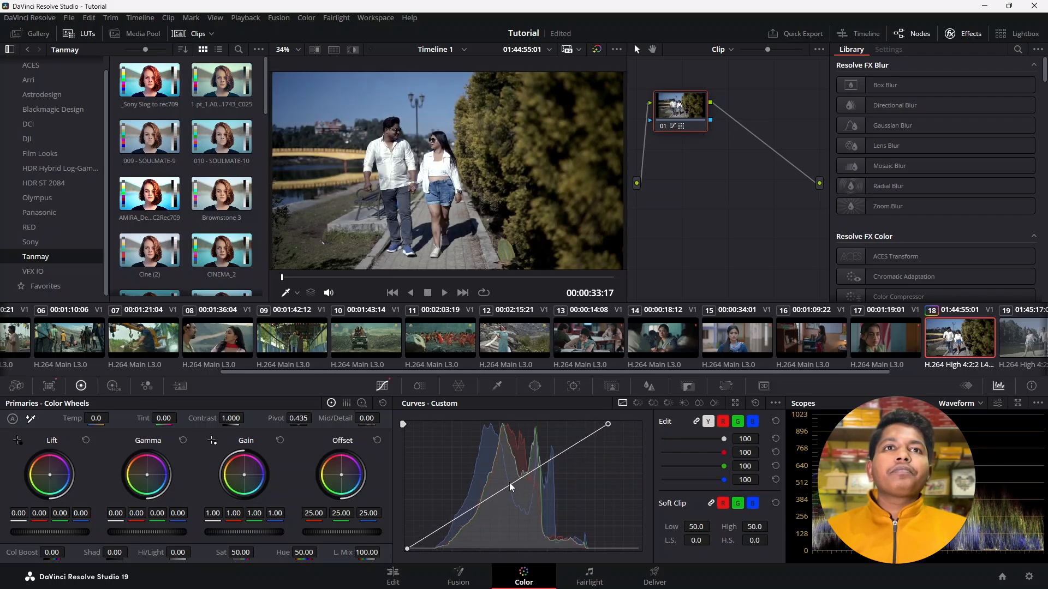
click(503, 483)
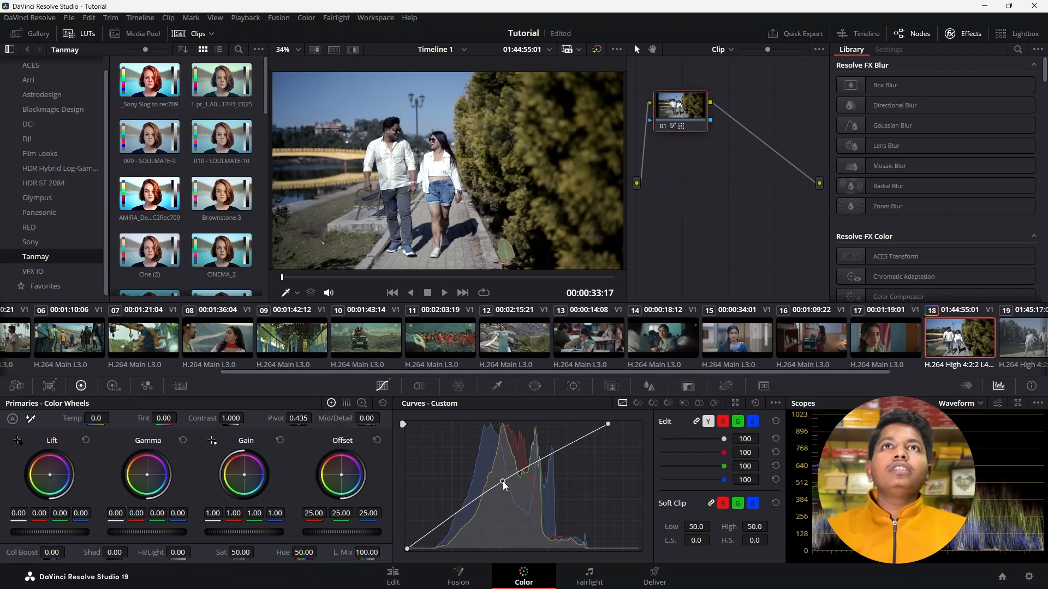
click(563, 451)
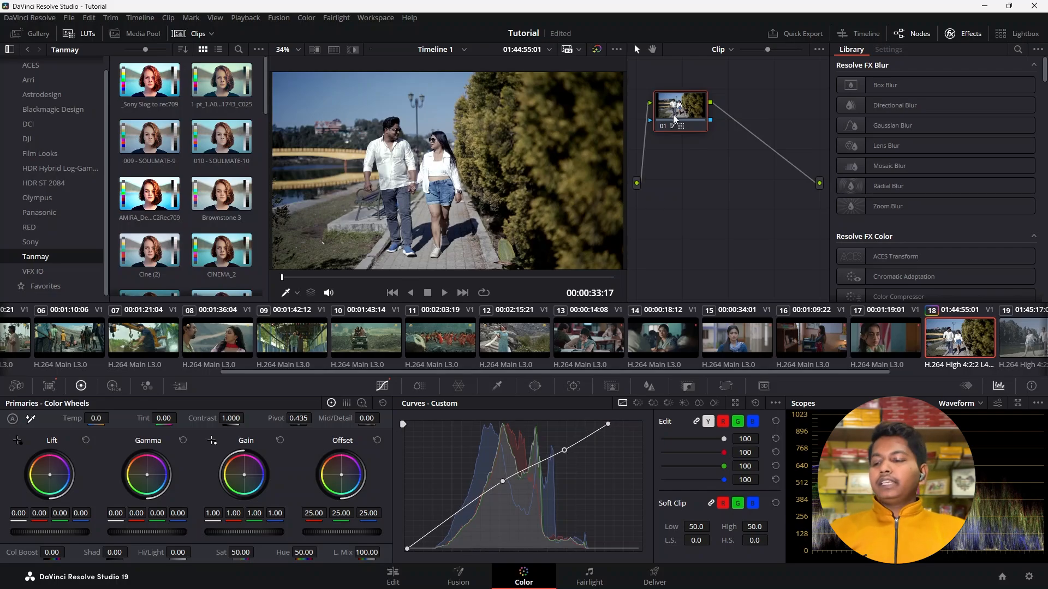
Compare clip 18 with and without its shot match and curve adjustments.
key(ctrl+d)
key(ctrl+d)
key(ctrl+d)
key(ctrl+d)
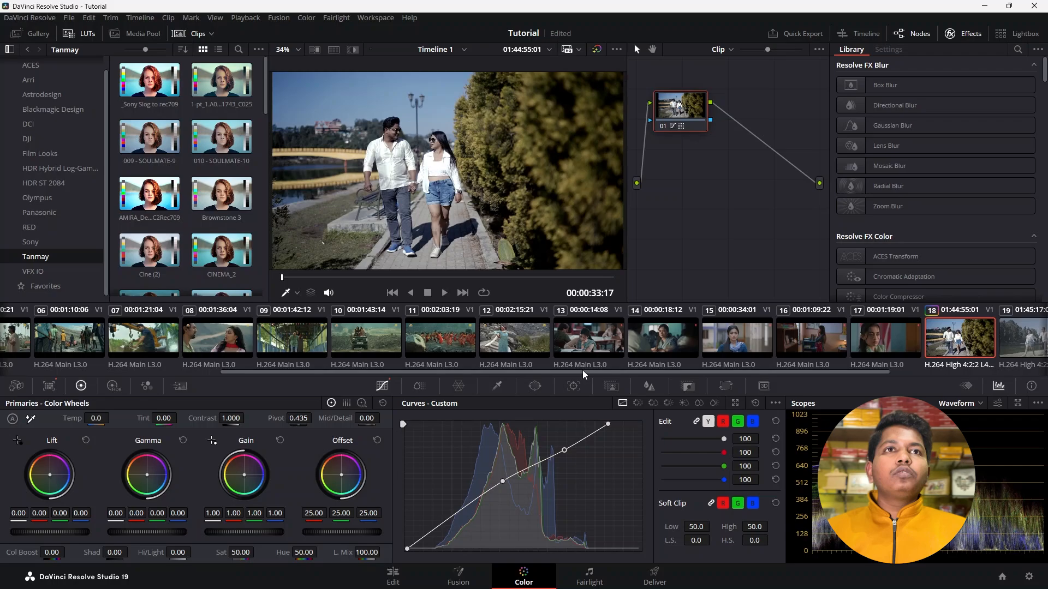
Select clip 20, play it briefly and shot match it to reference clip 02.
drag(583, 374, 731, 375)
click(854, 345)
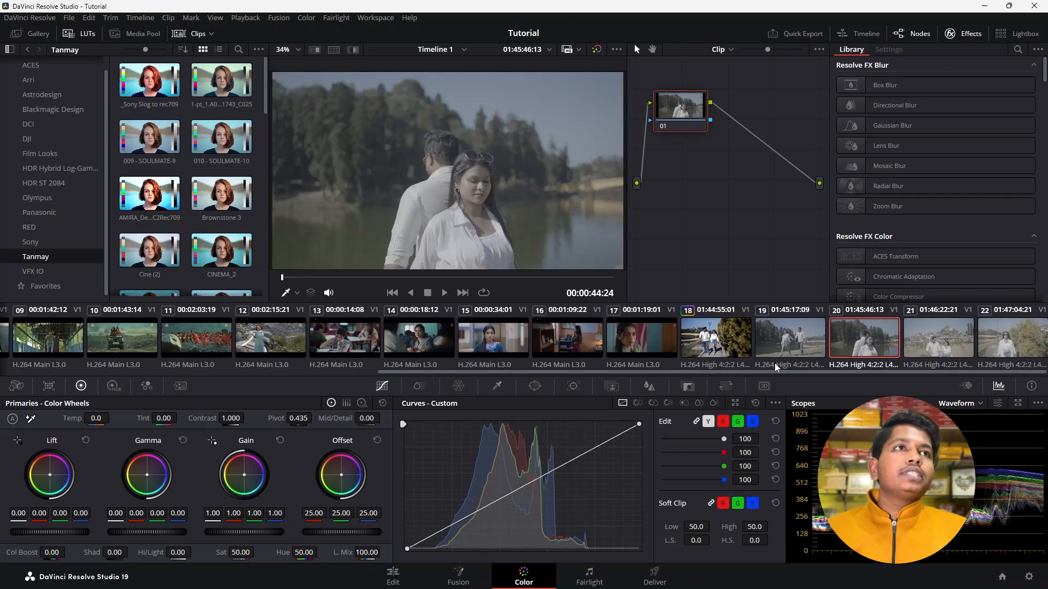
key(space)
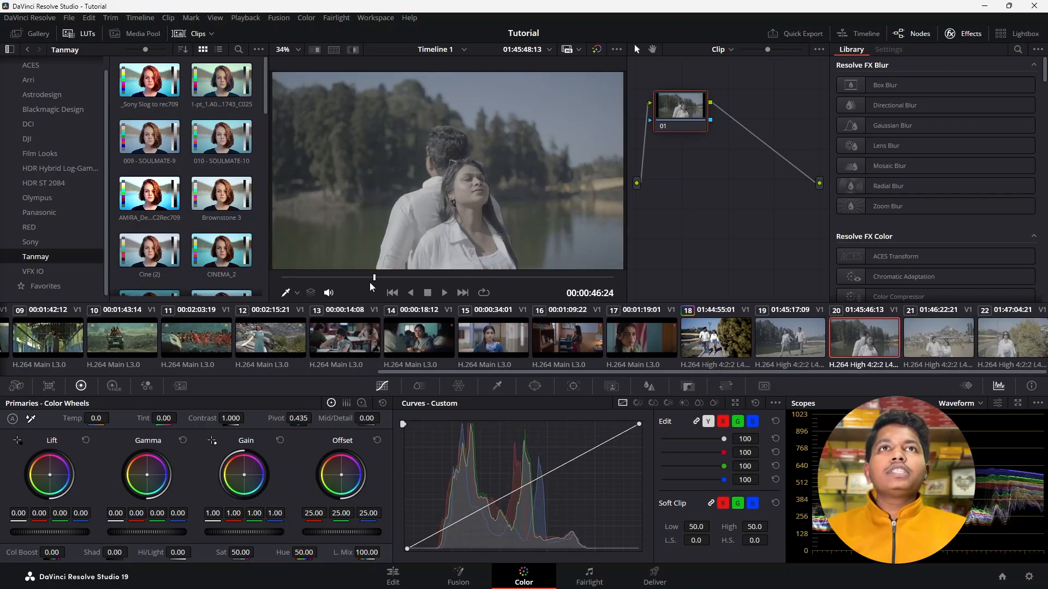
drag(570, 376, 153, 375)
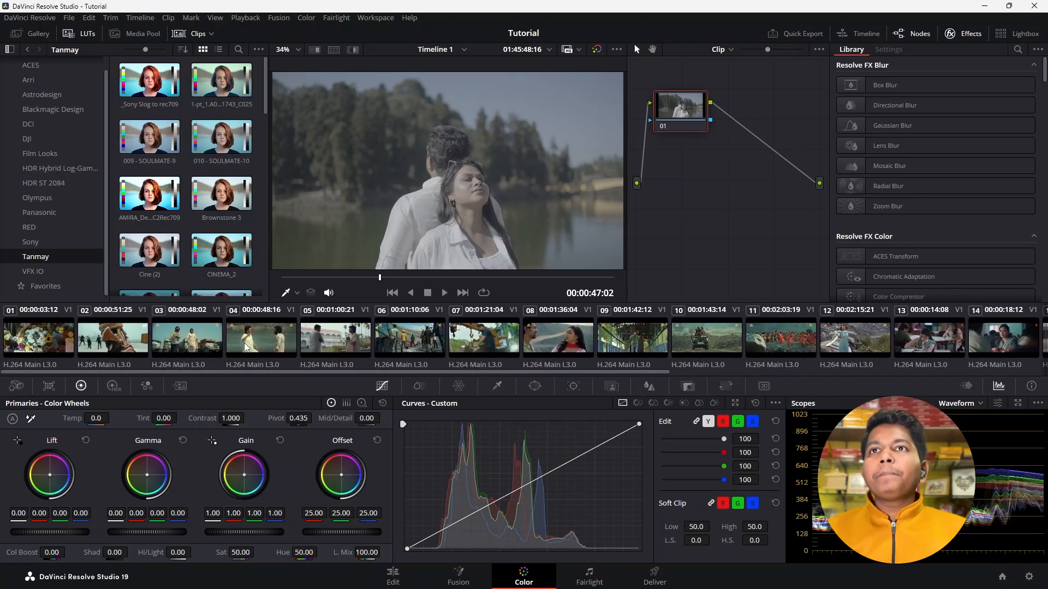
right_click(109, 342)
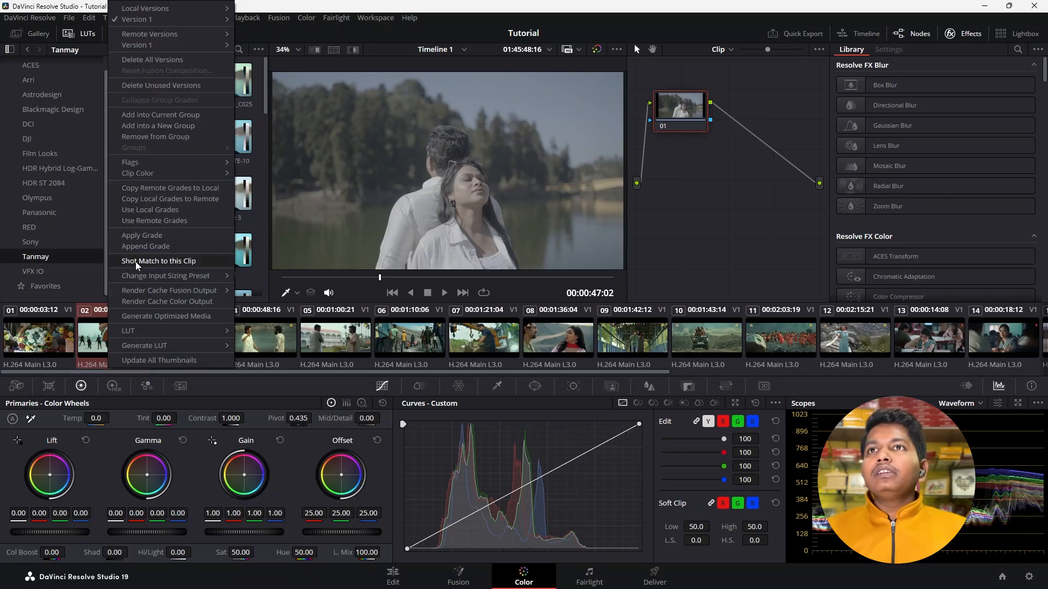
click(158, 261)
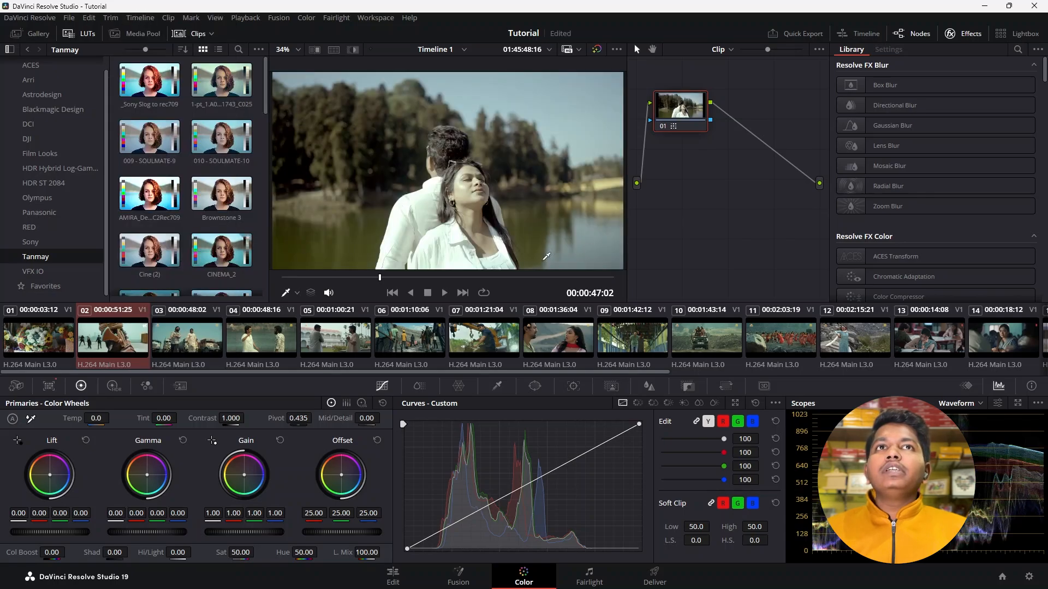
View reference clip 02 and return to clip 20 to compare their colours.
click(109, 349)
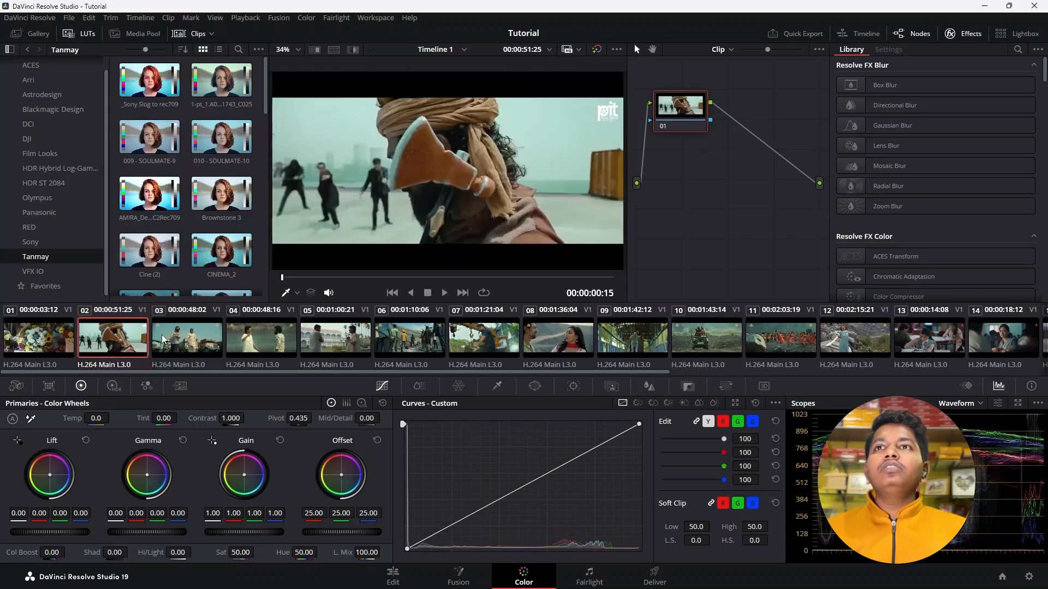
drag(172, 374, 545, 383)
click(857, 347)
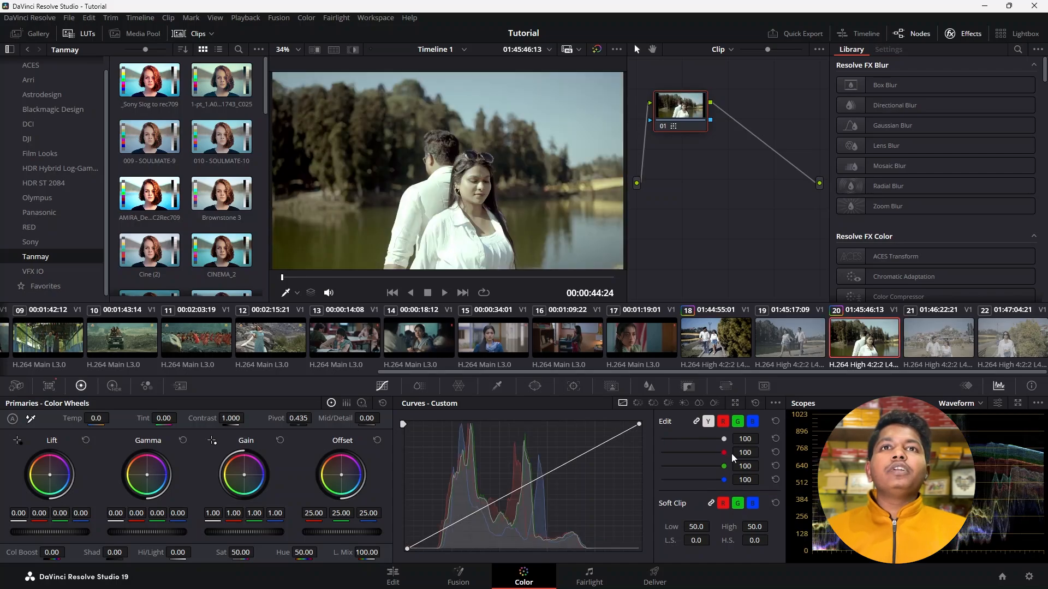
Add a lower-midtone control point to clip 20's custom curve and warm its Offset wheel to 28.01, 24.01, 23.61.
mouse_move(639, 424)
mouse_down()
mouse_move(625, 423)
mouse_move(639, 424)
mouse_up()
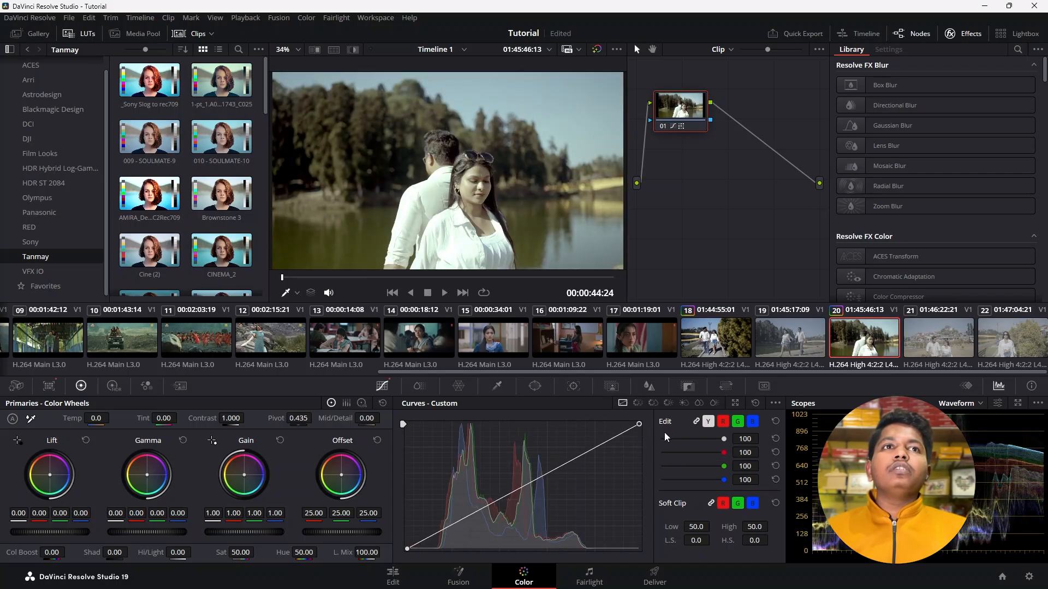
click(494, 508)
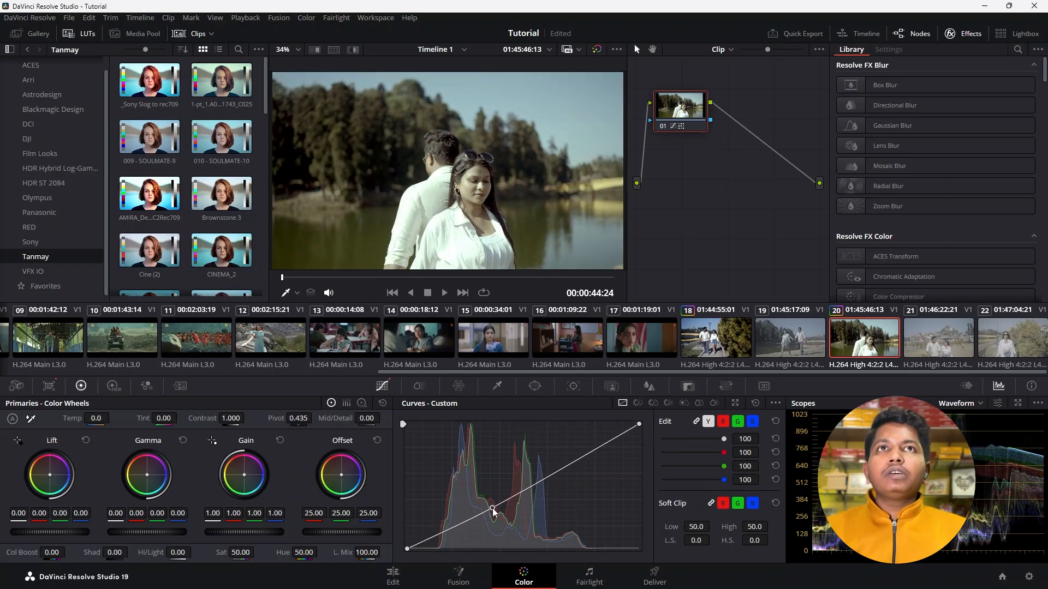
drag(345, 478, 340, 475)
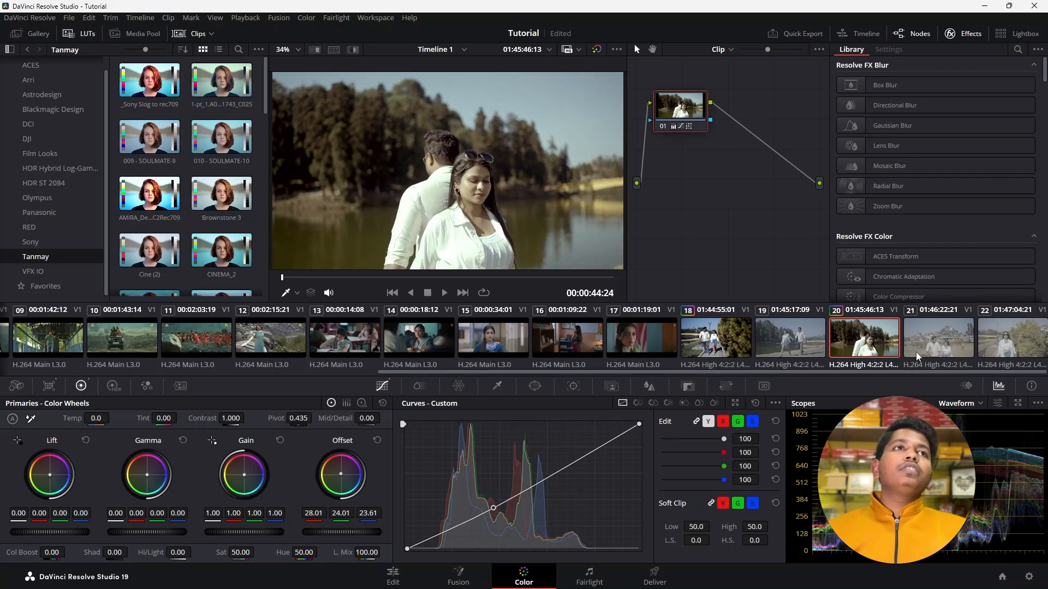
Shot match clip 21 to reference clip 13.
click(930, 344)
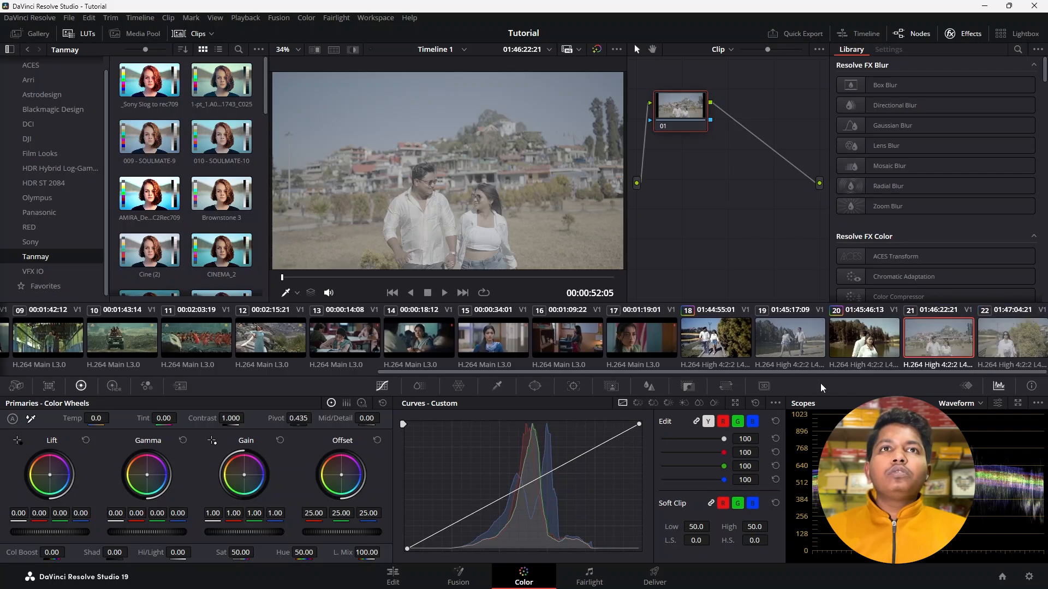
right_click(345, 341)
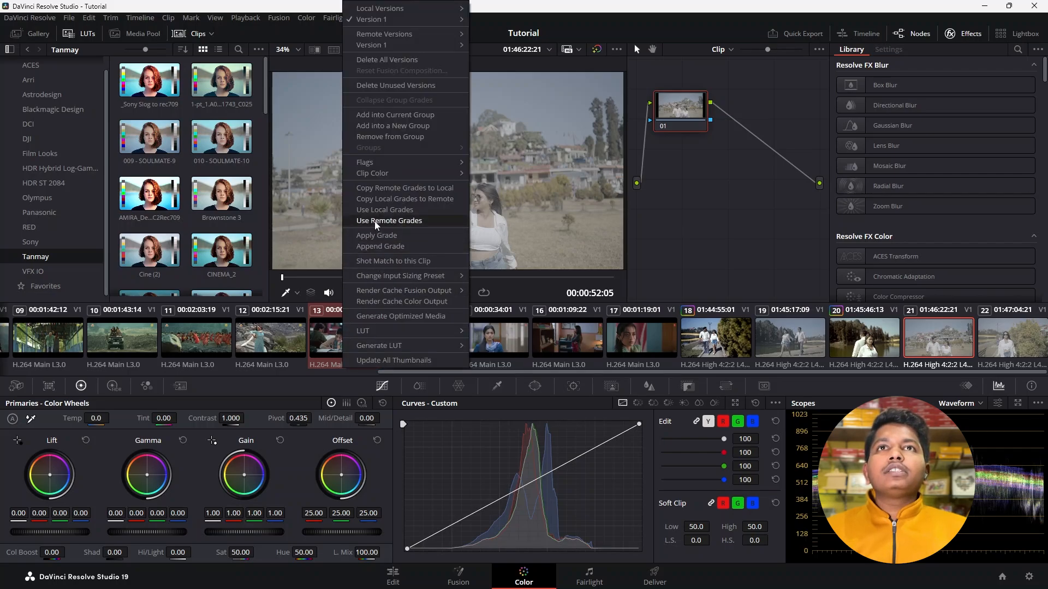
click(390, 261)
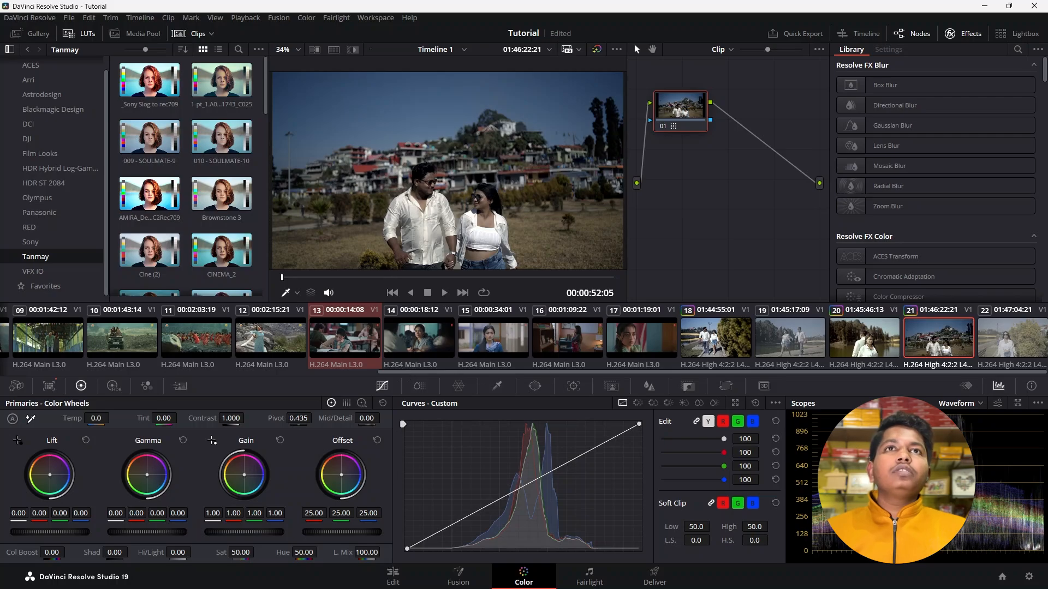
Check clip 21 against reference clip 13, raise the lower midtones of its custom curve and set its saturation to 52.80.
click(356, 341)
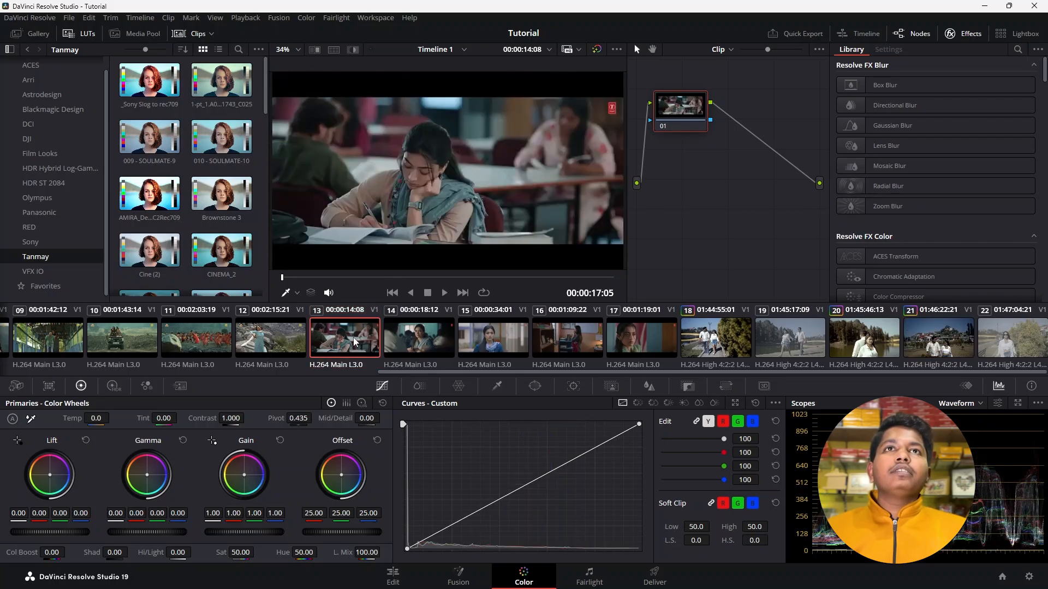
click(928, 345)
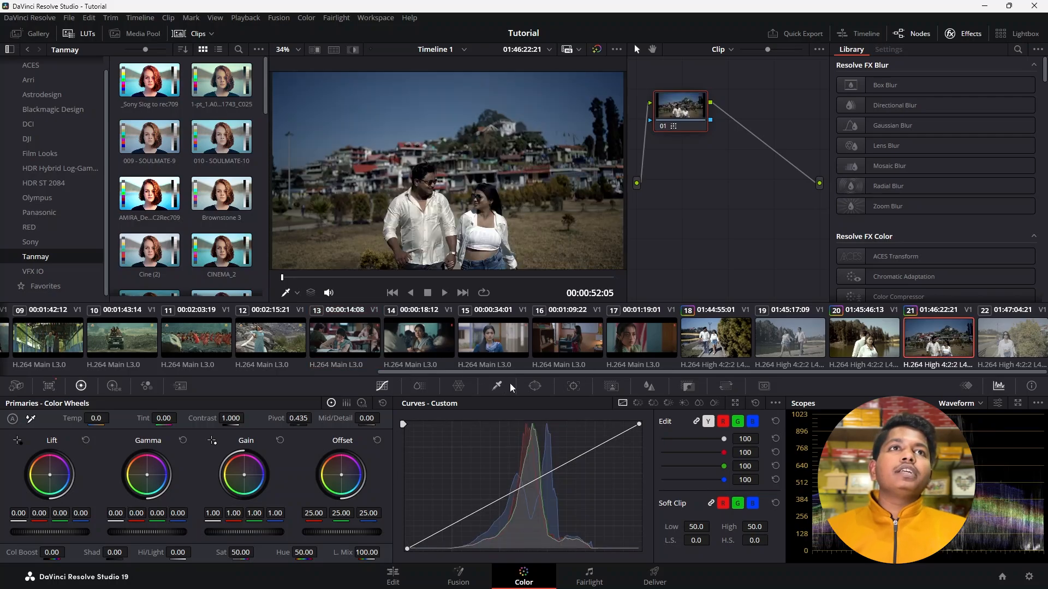
drag(506, 499, 488, 486)
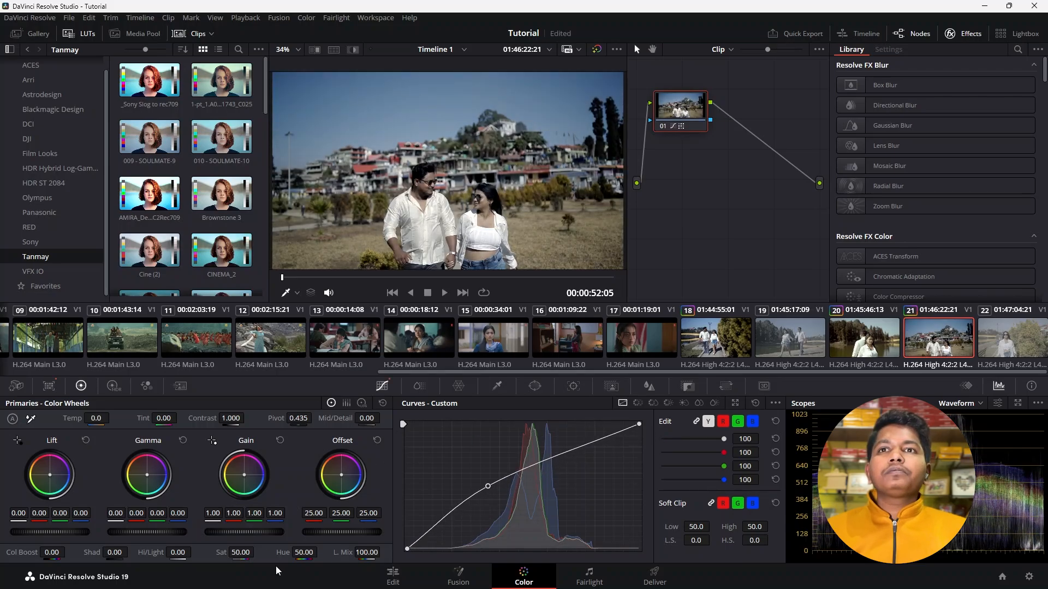
drag(241, 552, 259, 551)
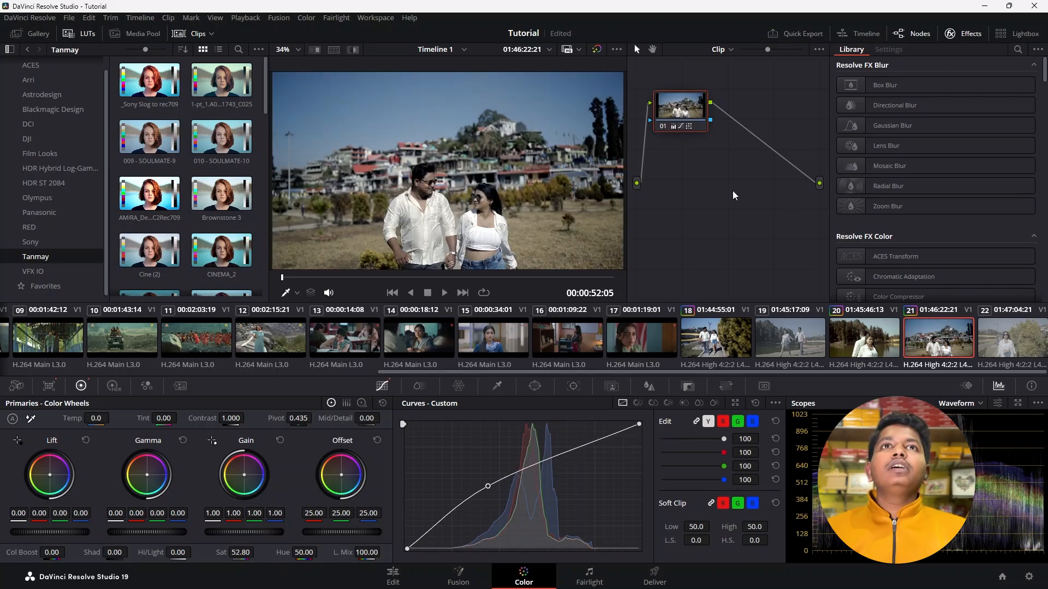
Toggle clip 21's grading node to compare the graded image with the original.
key(ctrl+d)
key(ctrl+d)
key(ctrl+d)
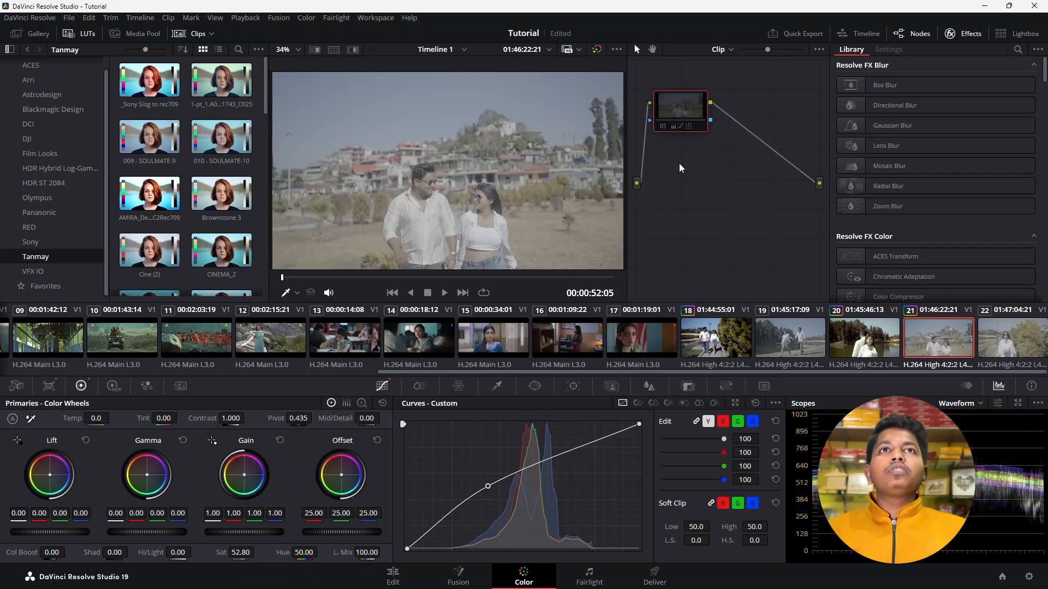
Re-enable clip 21's grade, then open clip 22 and move its playhead to 00:01:00:09.
key(ctrl+d)
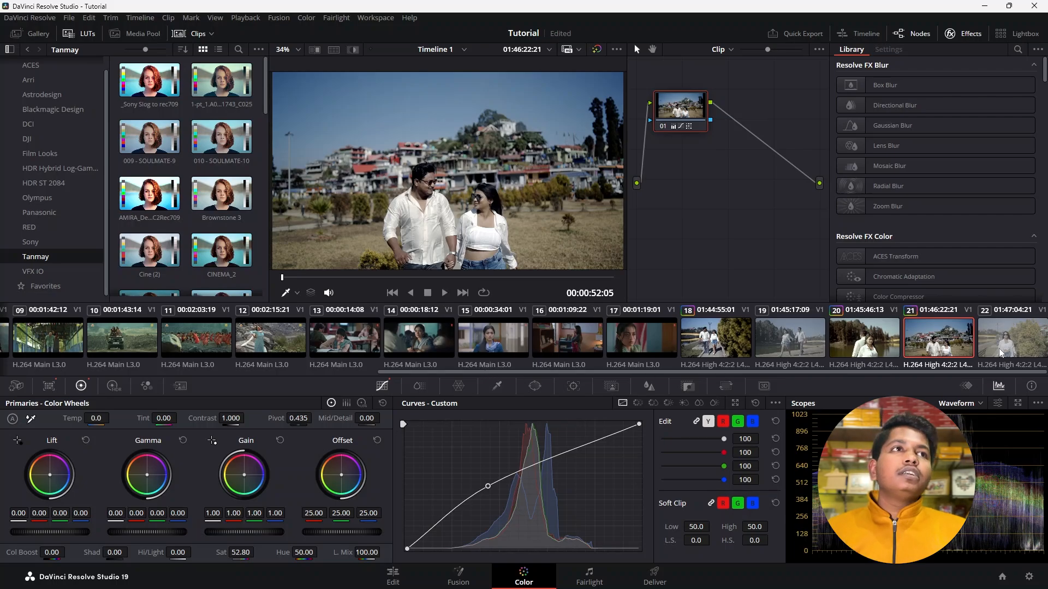
click(1026, 336)
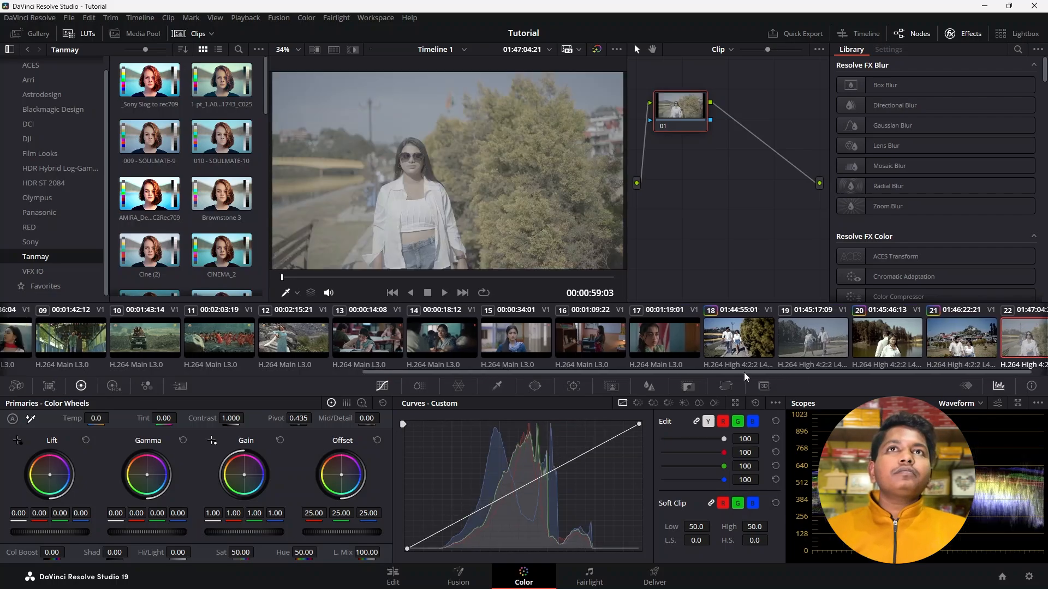
drag(290, 280, 354, 281)
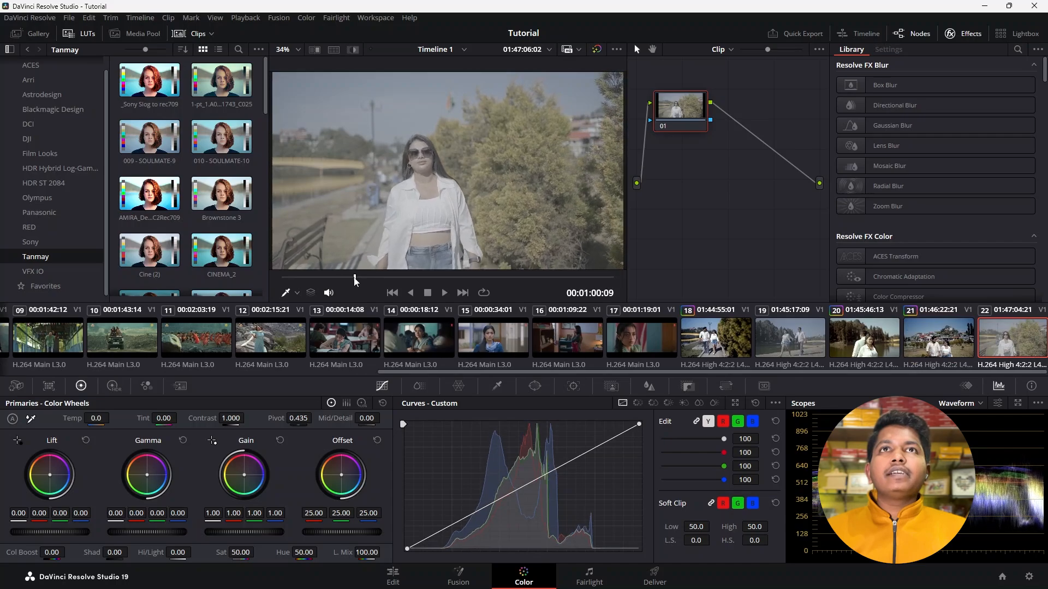
Try to shot match clip 22 to reference clip 03.
drag(480, 377, 104, 386)
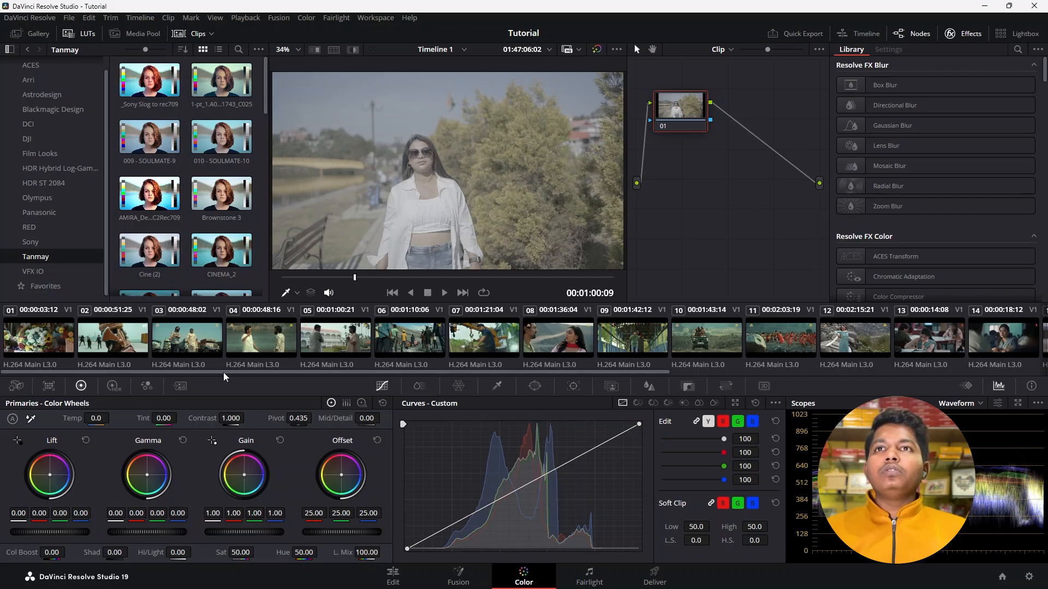
mouse_move(223, 372)
mouse_down()
mouse_move(361, 368)
mouse_move(207, 373)
mouse_up()
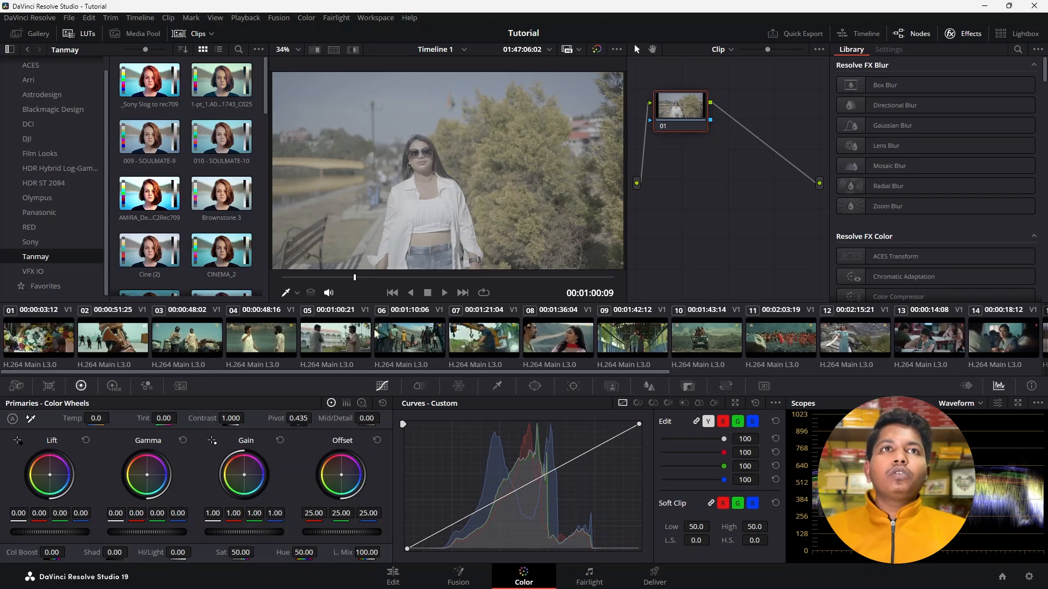
click(191, 347)
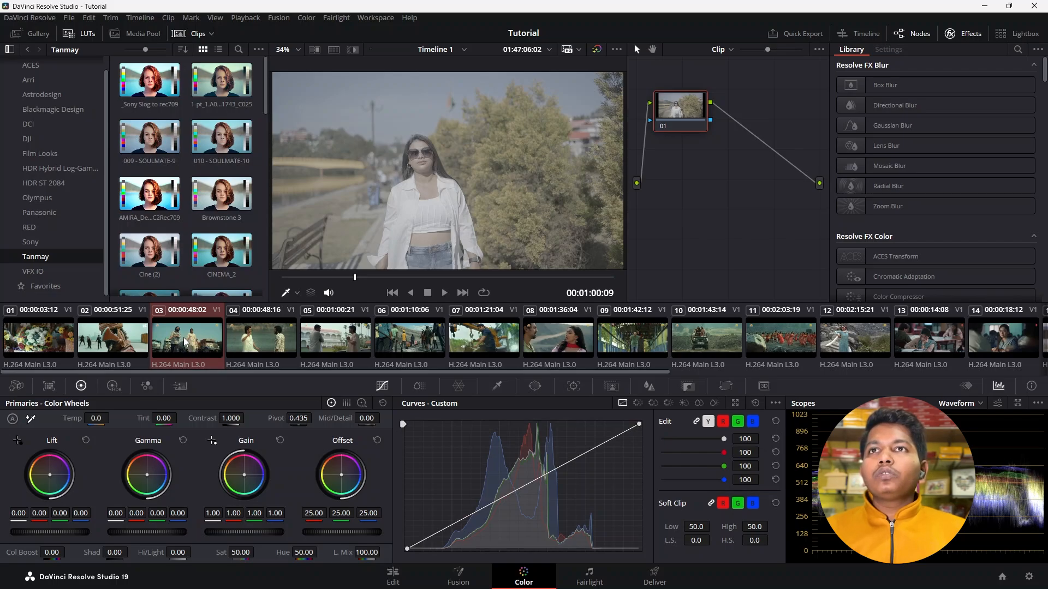
right_click(185, 338)
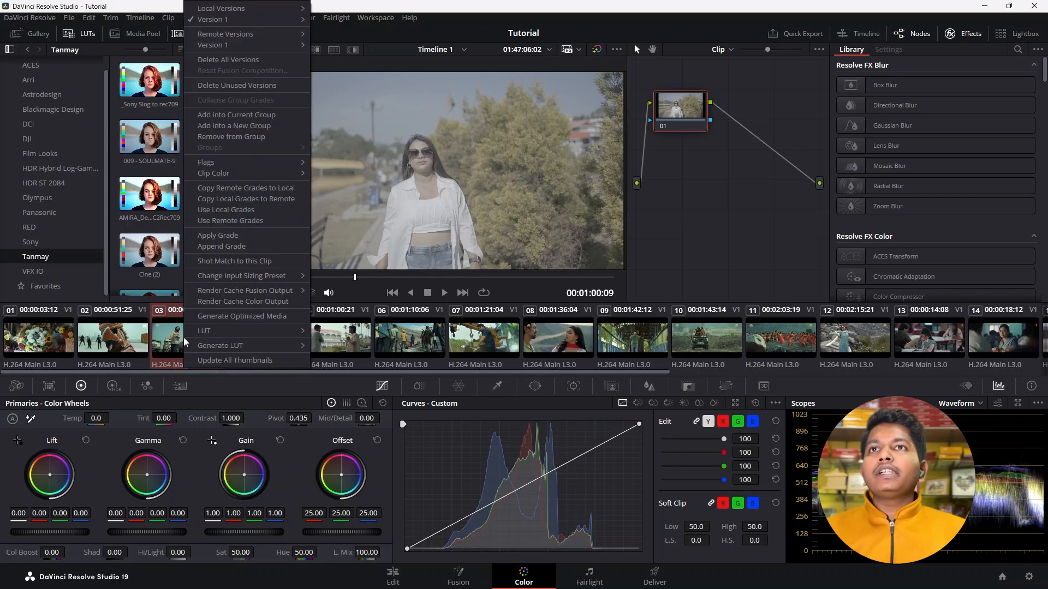
click(231, 259)
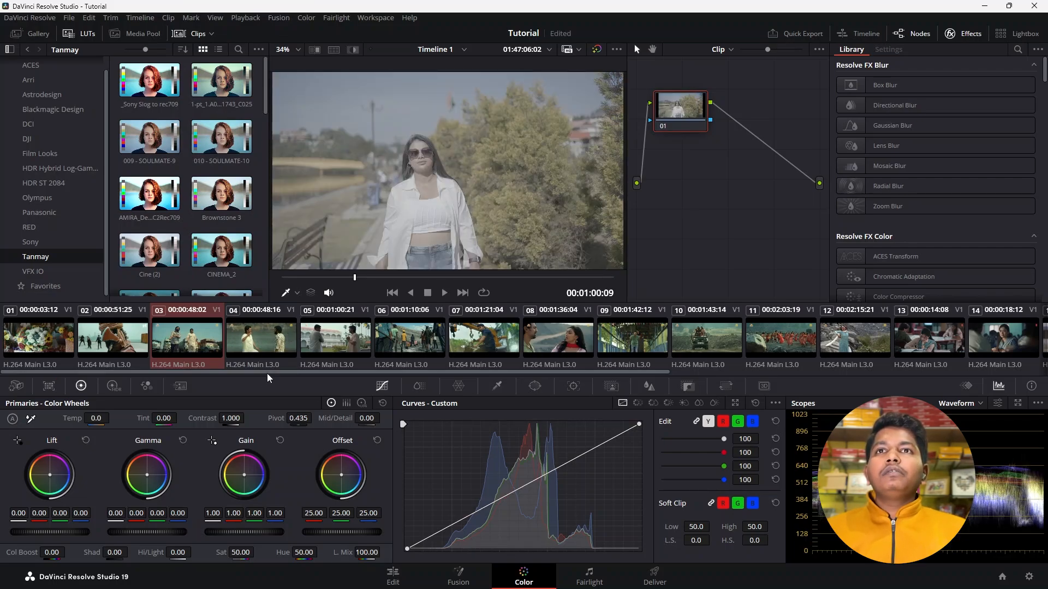
Shot match clip 22 to reference clip 07.
drag(267, 373, 298, 381)
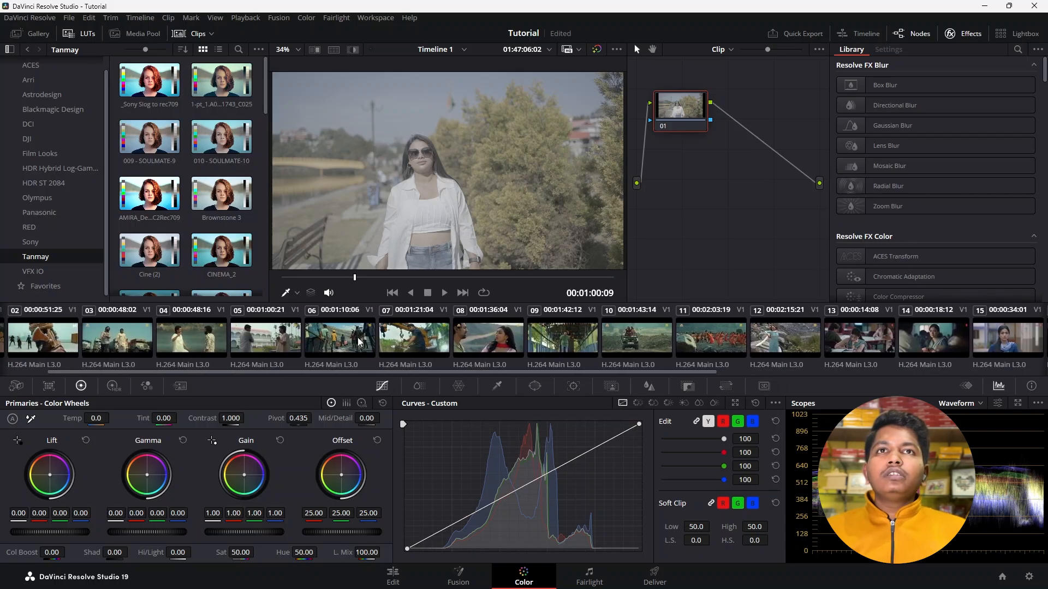
right_click(411, 334)
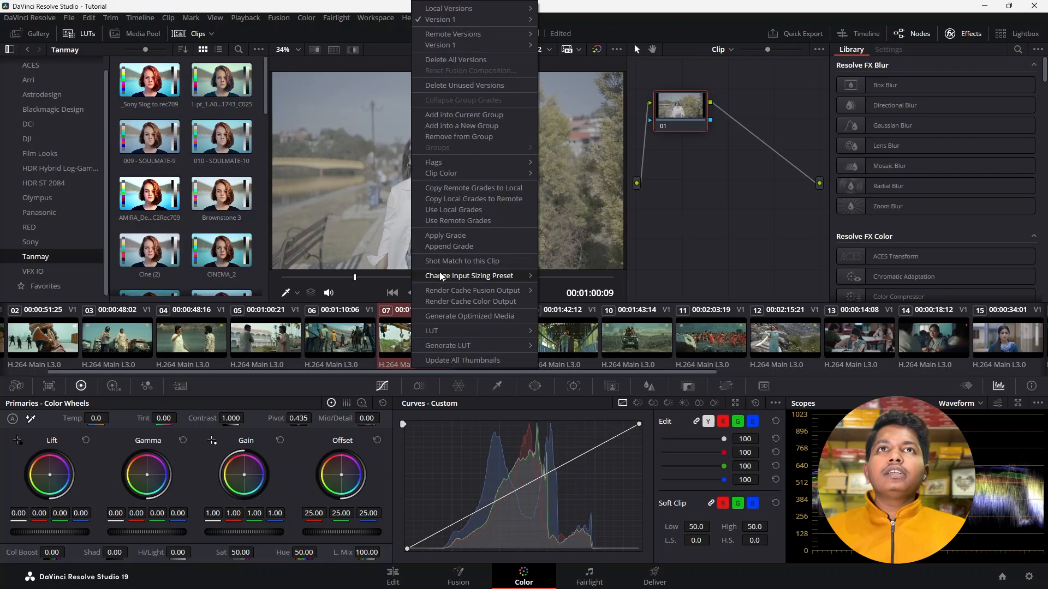
click(449, 262)
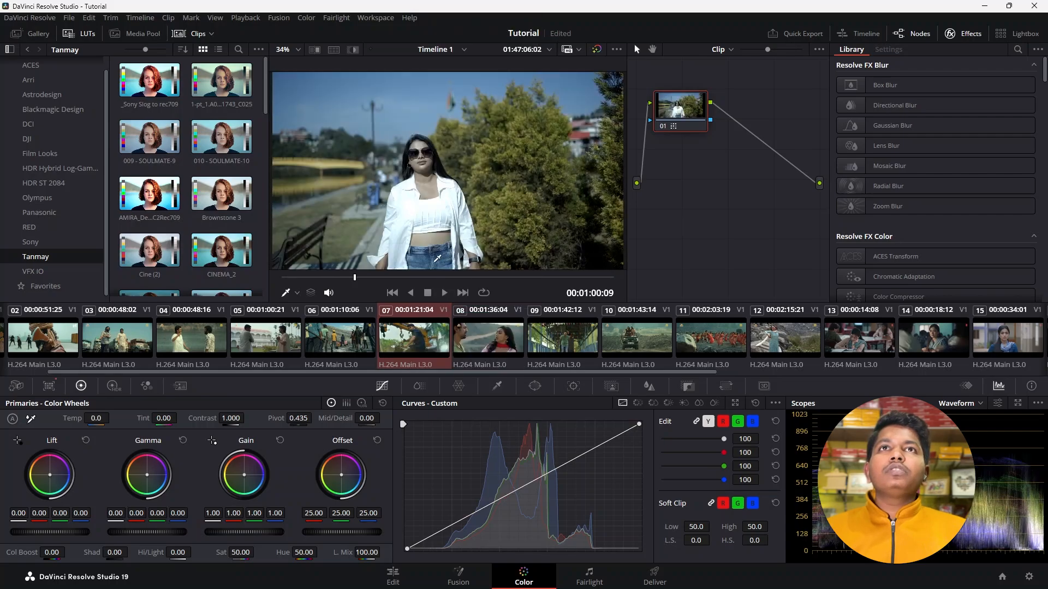
Return to clip 22 and warm its Offset wheel to 27.77, 24.08, 20.85.
click(414, 345)
drag(408, 373, 742, 373)
click(996, 349)
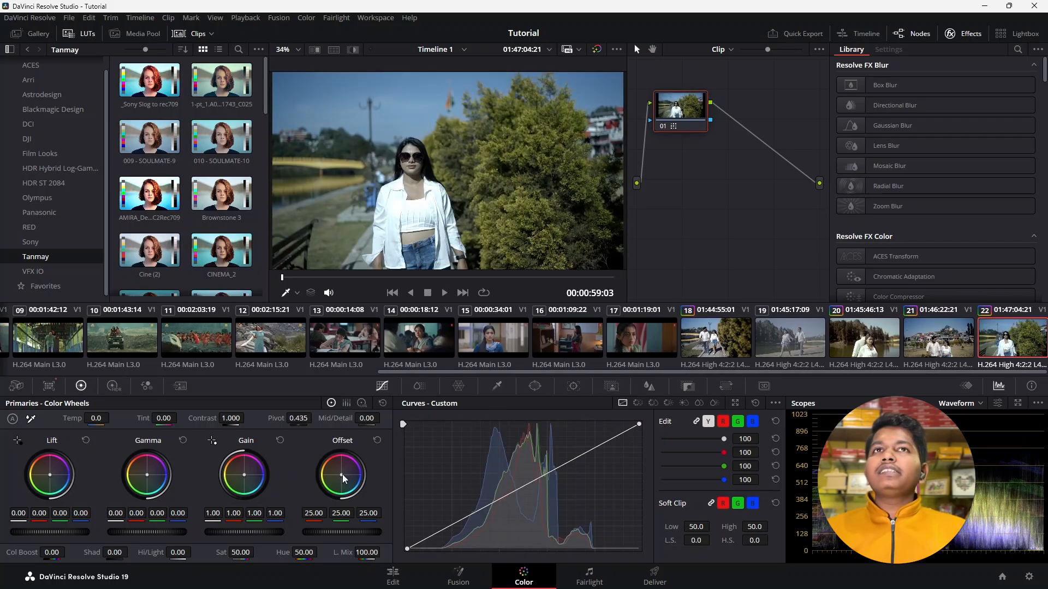
drag(340, 473, 333, 471)
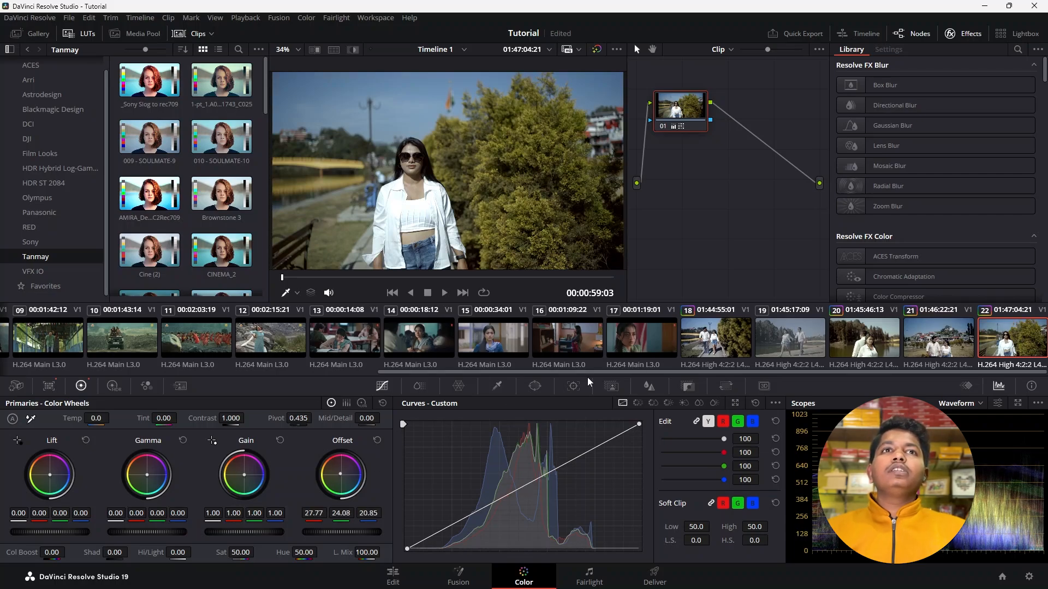